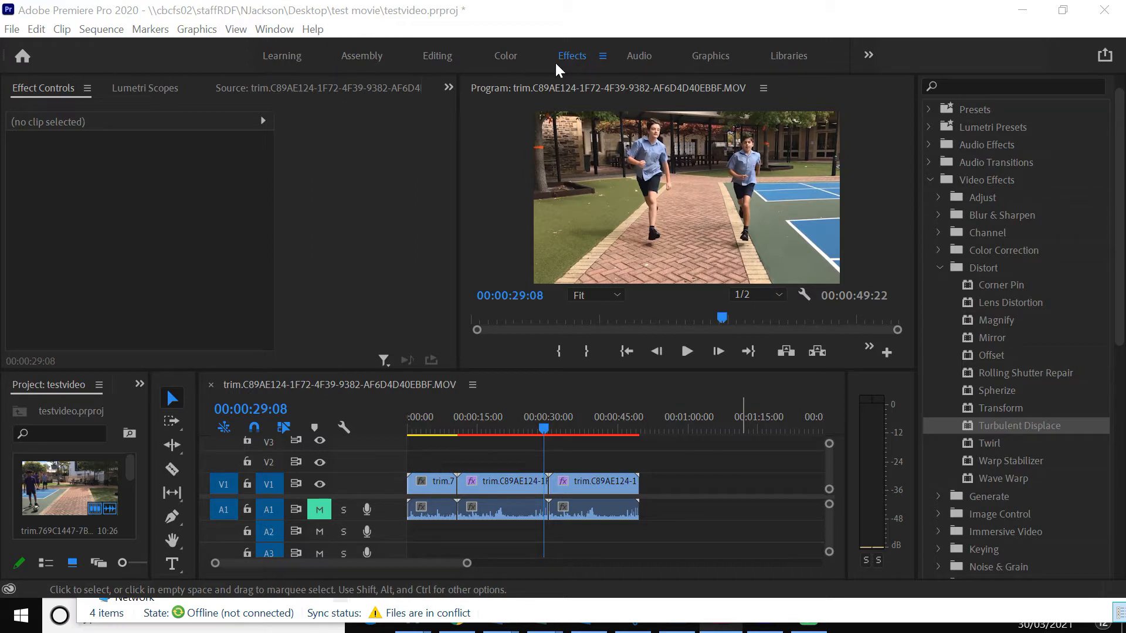
Step: Tidy the Effects panel and expose the Distort group of video effects
left_click(942, 268)
scroll(999, 168, "up", 1)
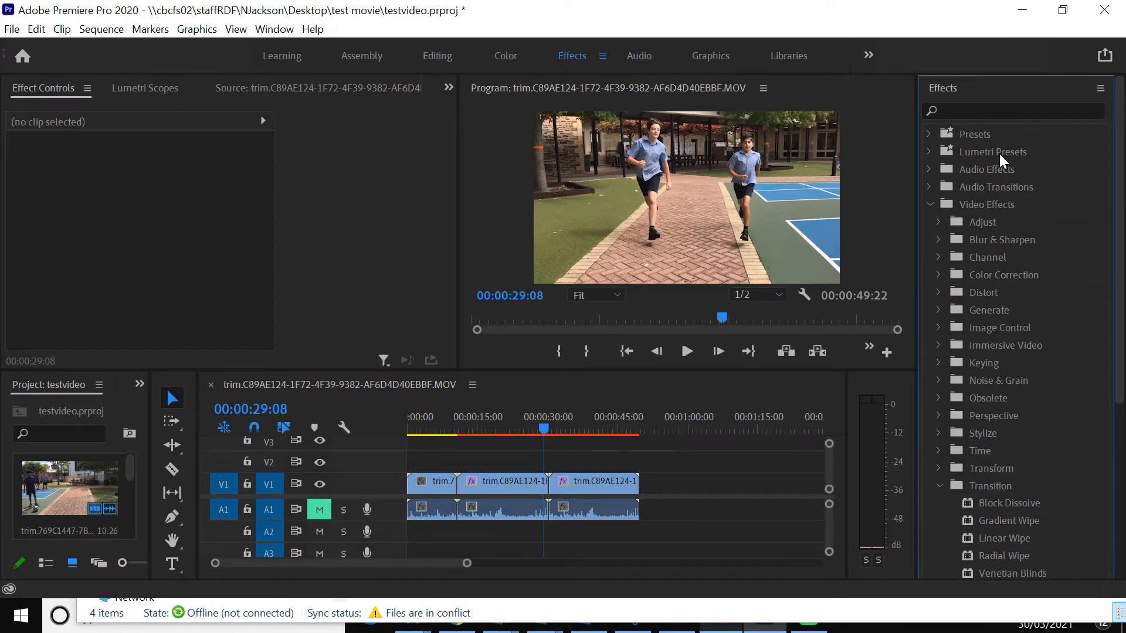
left_click(940, 486)
scroll(1012, 291, "down", 2)
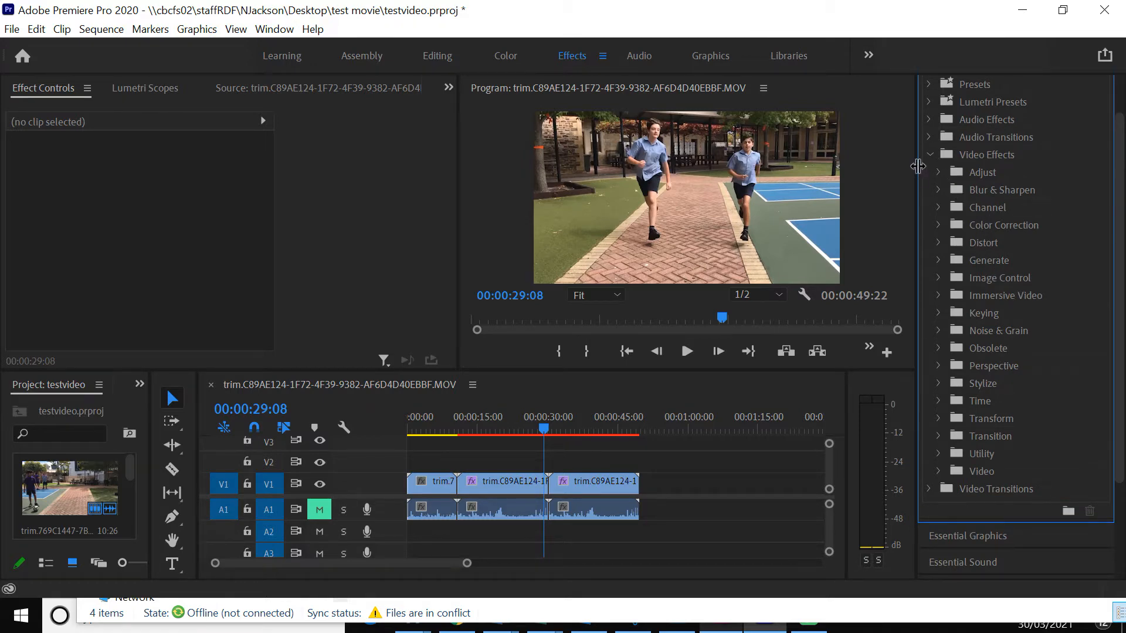
left_click(934, 153)
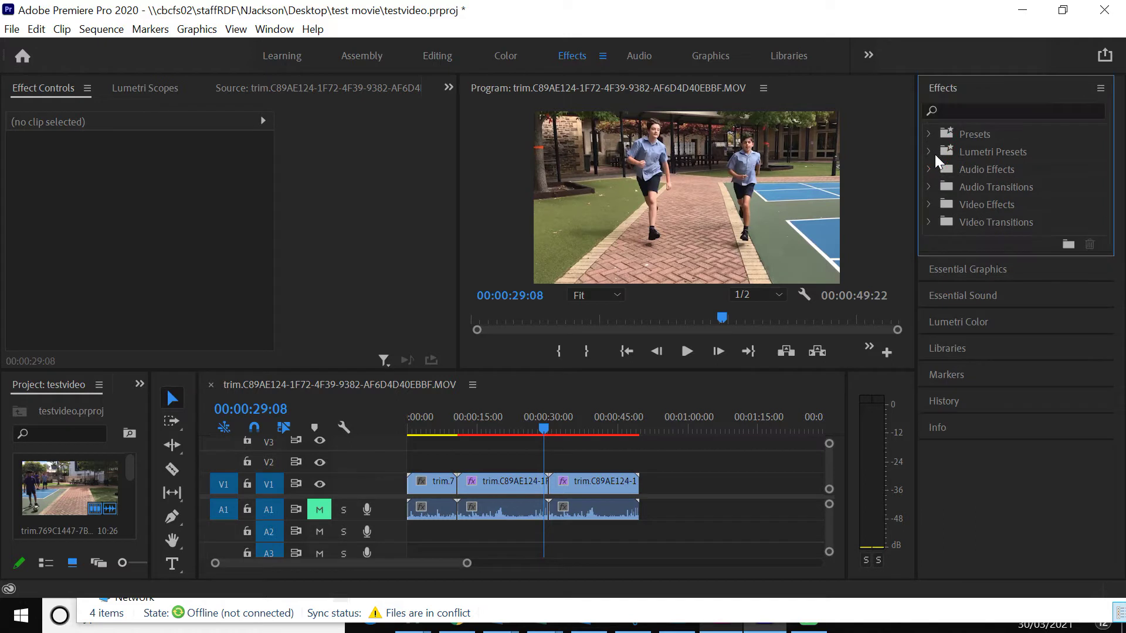
left_click(929, 203)
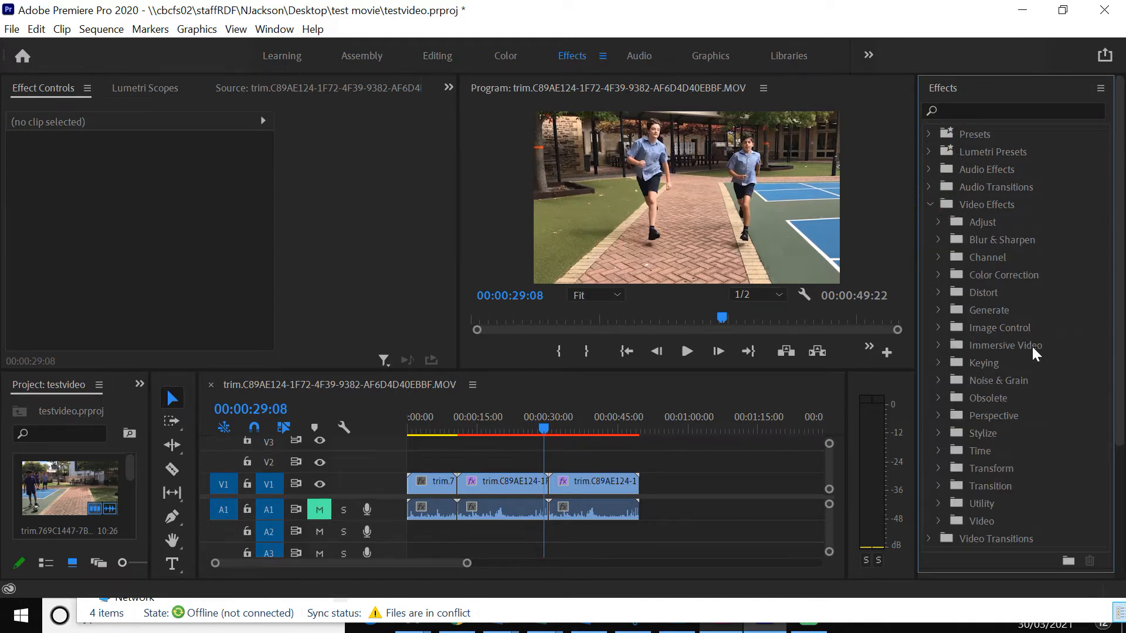
left_click(940, 292)
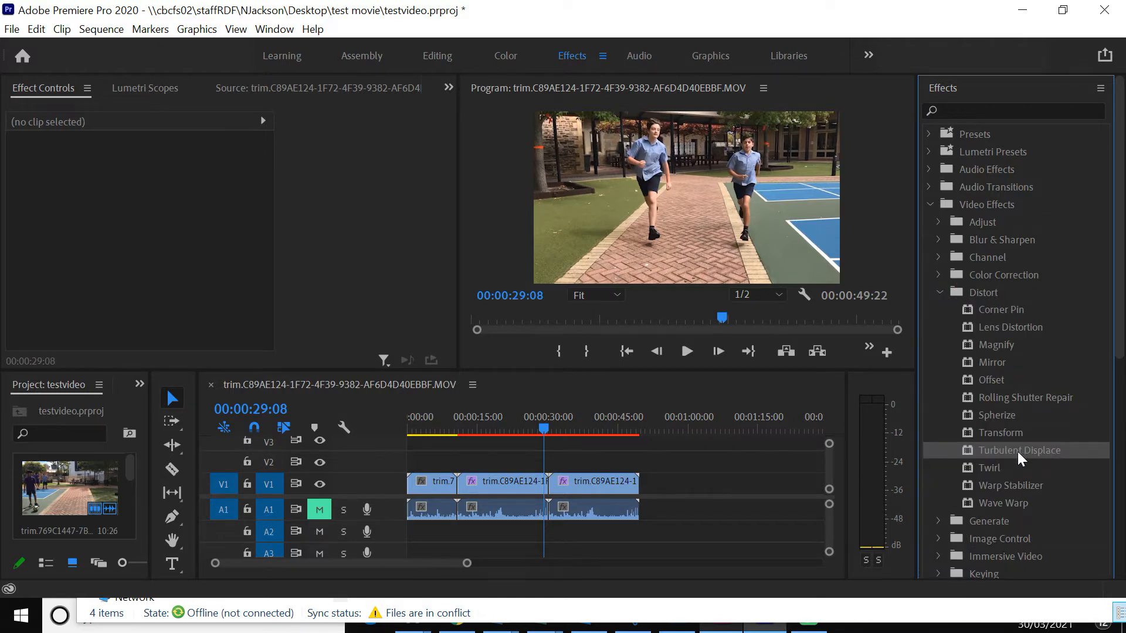
Step: Apply Turbulent Displace to the third V1 clip and scrub ahead to preview the distortion
left_click_drag(1018, 452, 582, 481)
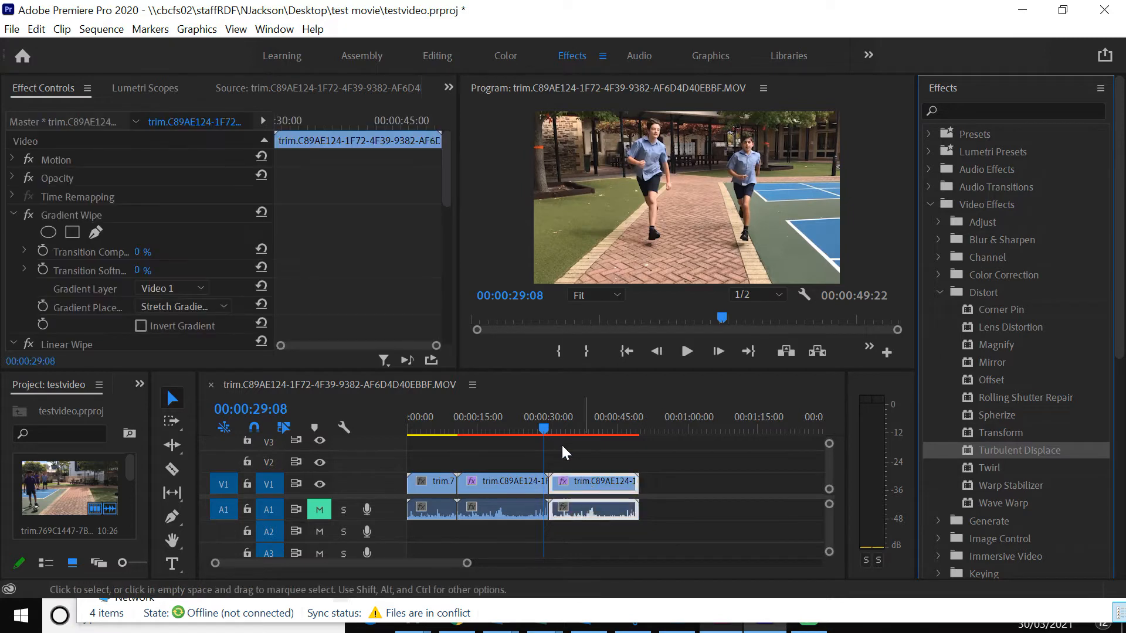
mouse_move(543, 423)
left_mouse_down()
mouse_move(603, 423)
mouse_move(590, 424)
left_mouse_up()
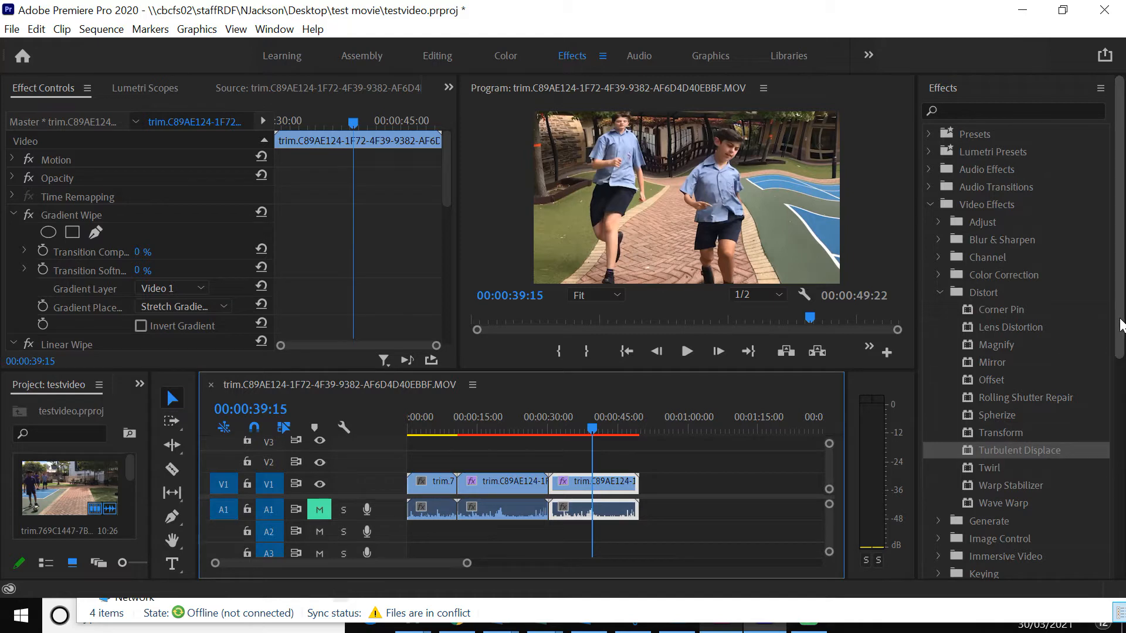
scroll(1122, 368, "down", 3)
scroll(1122, 368, "down", 5)
scroll(1122, 368, "down", 4)
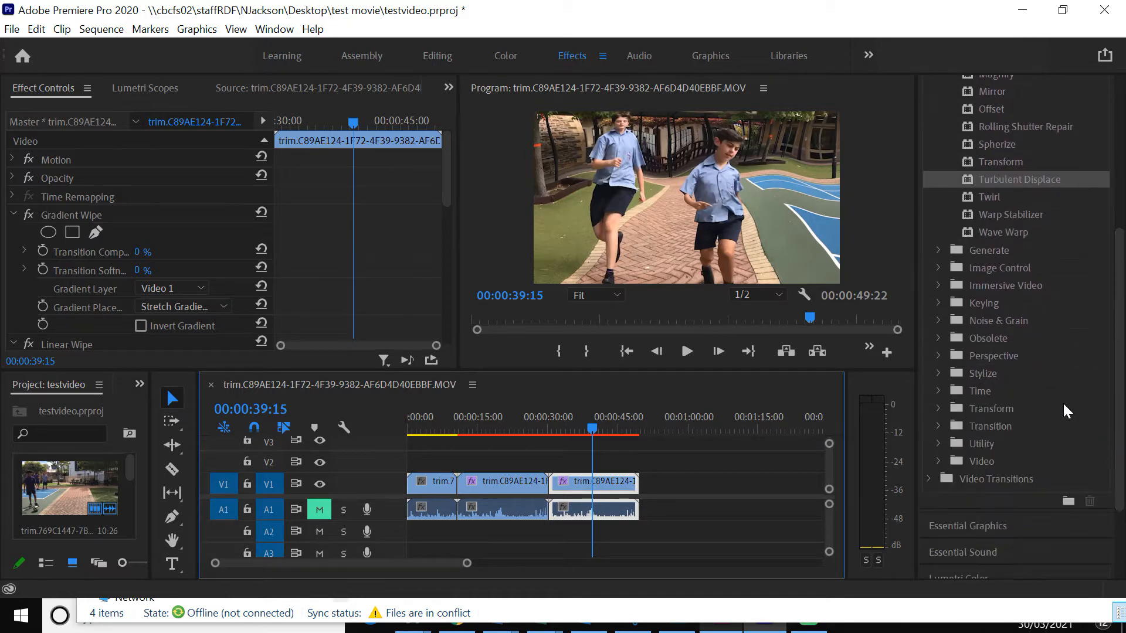
Step: Apply Gradient Wipe from the Transition group to the V1 clip near the cut
left_click(940, 426)
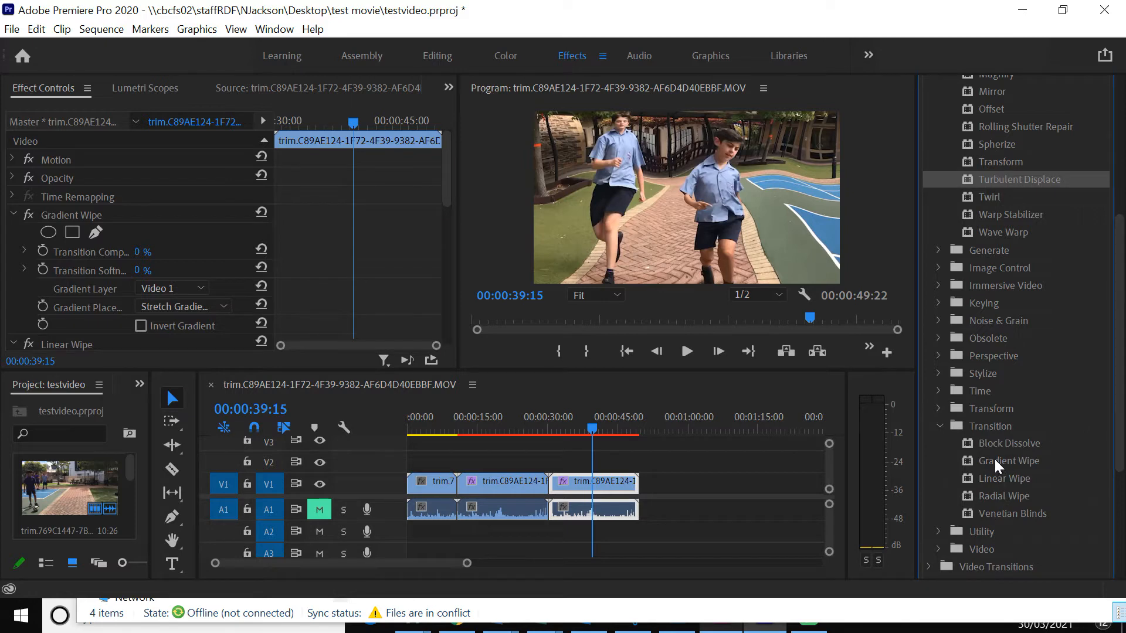
left_click_drag(995, 459, 541, 482)
Step: Return to the sequence start and begin a new 'Welcome to this video' title in the Program Monitor
left_click_drag(592, 428, 409, 434)
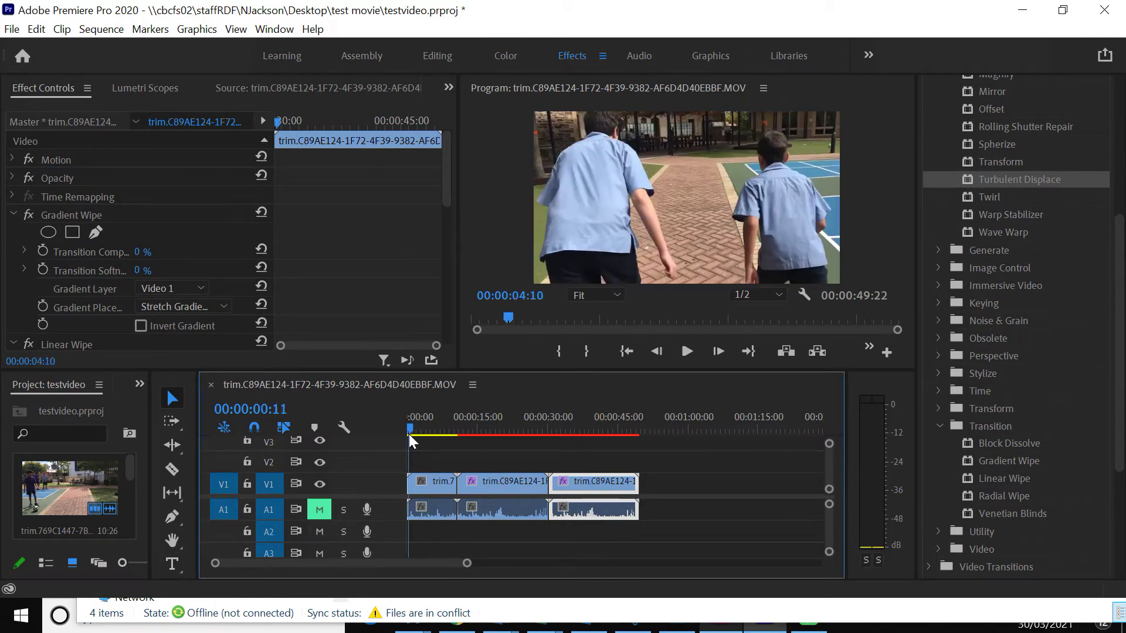
left_click(172, 567)
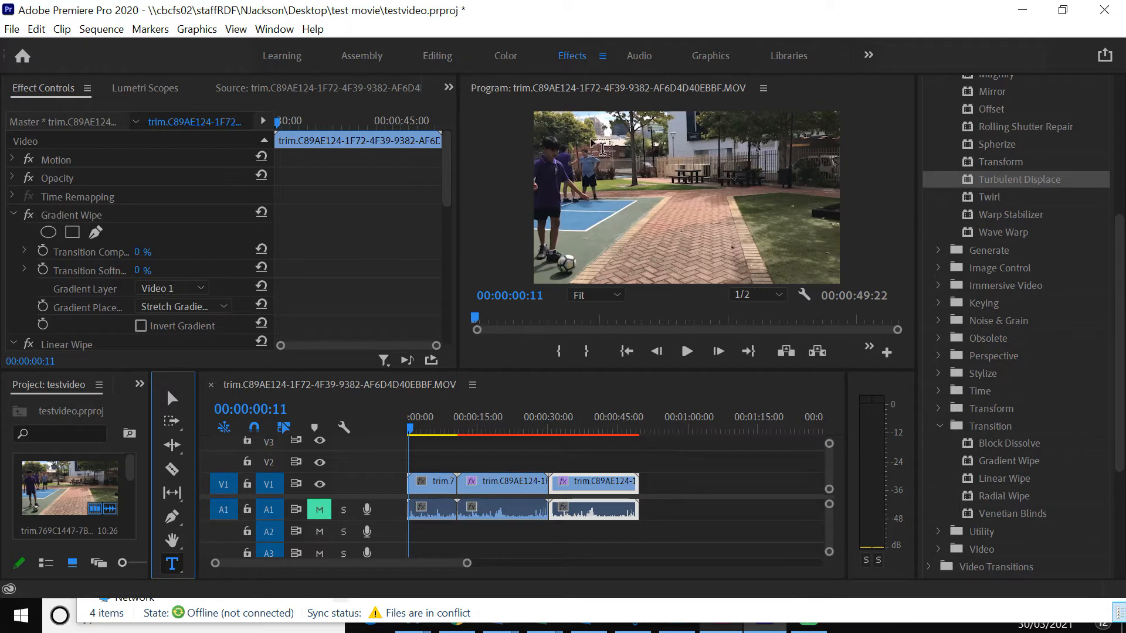
left_click(604, 157)
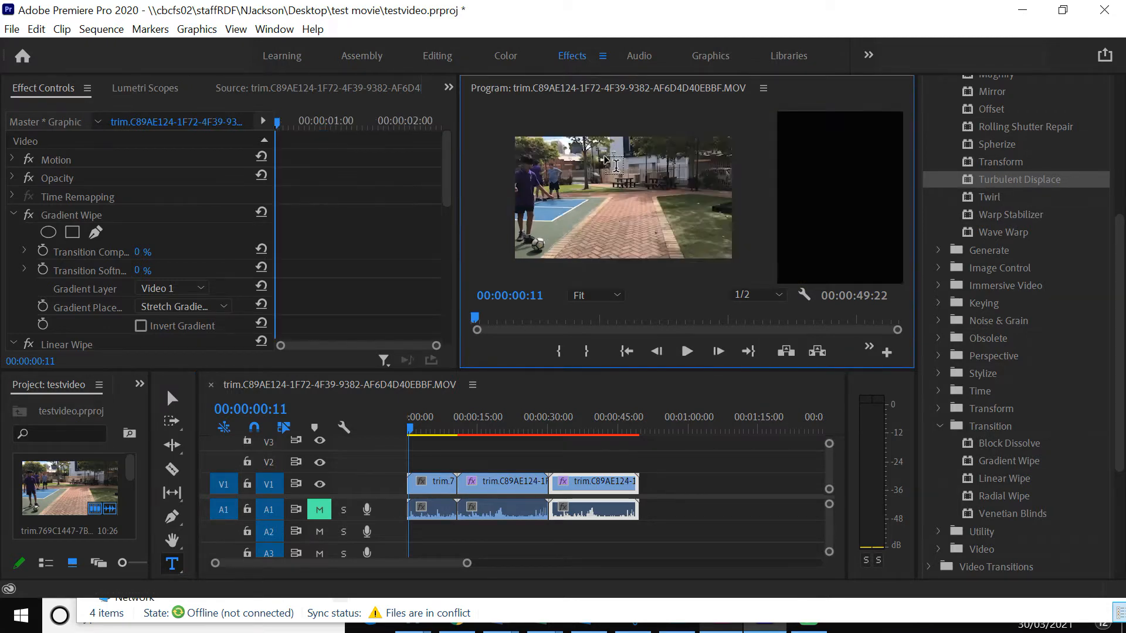
type("wel")
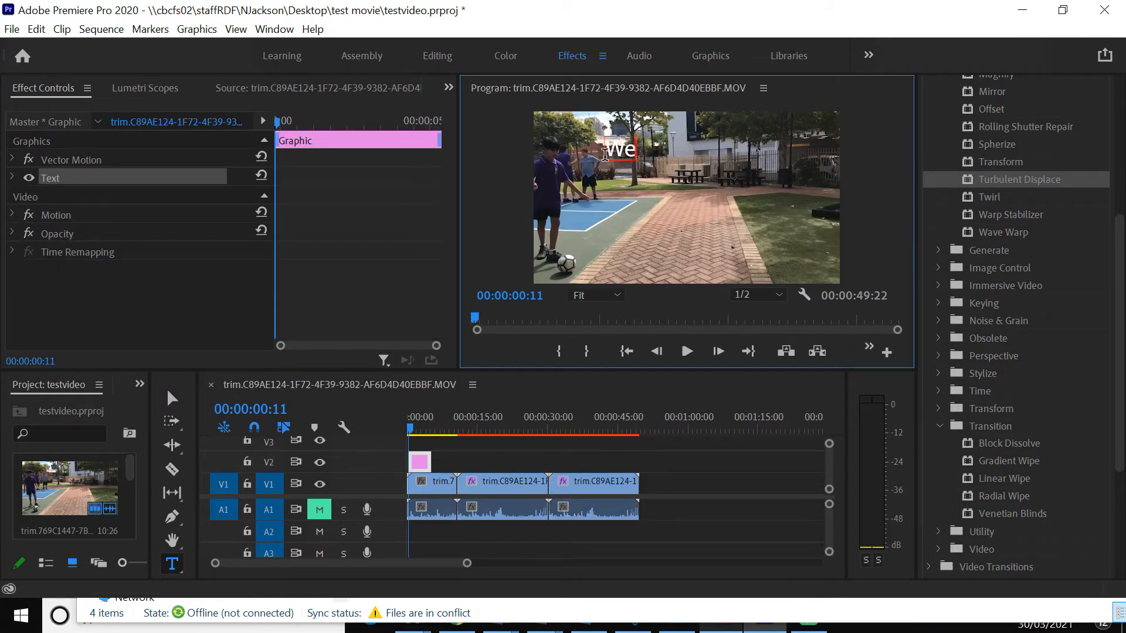
type("come")
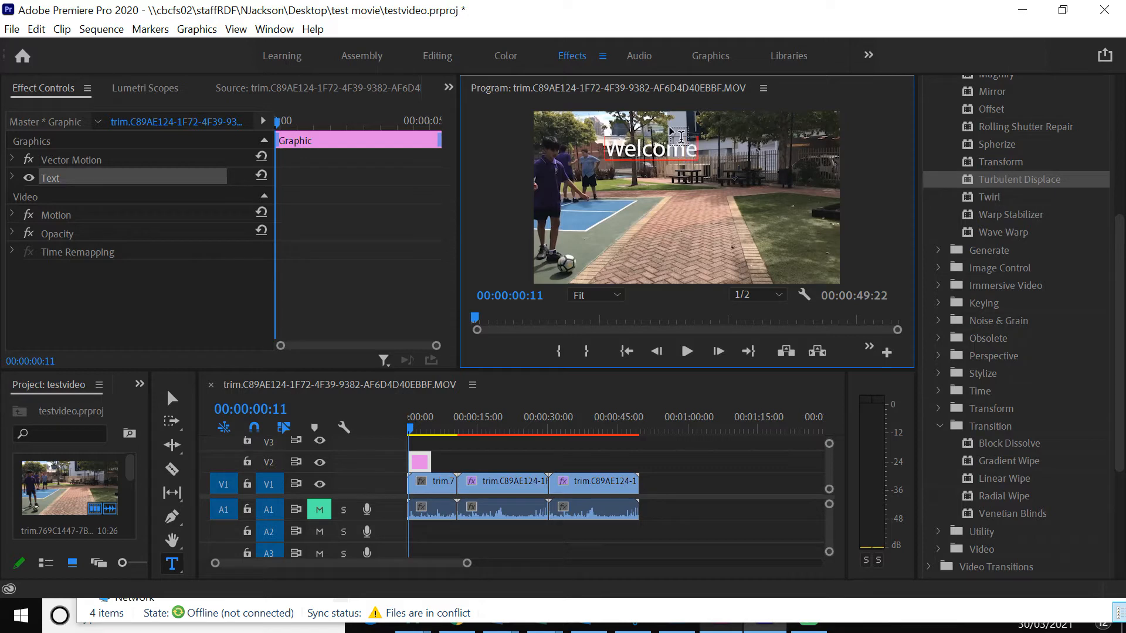
type(" to this video")
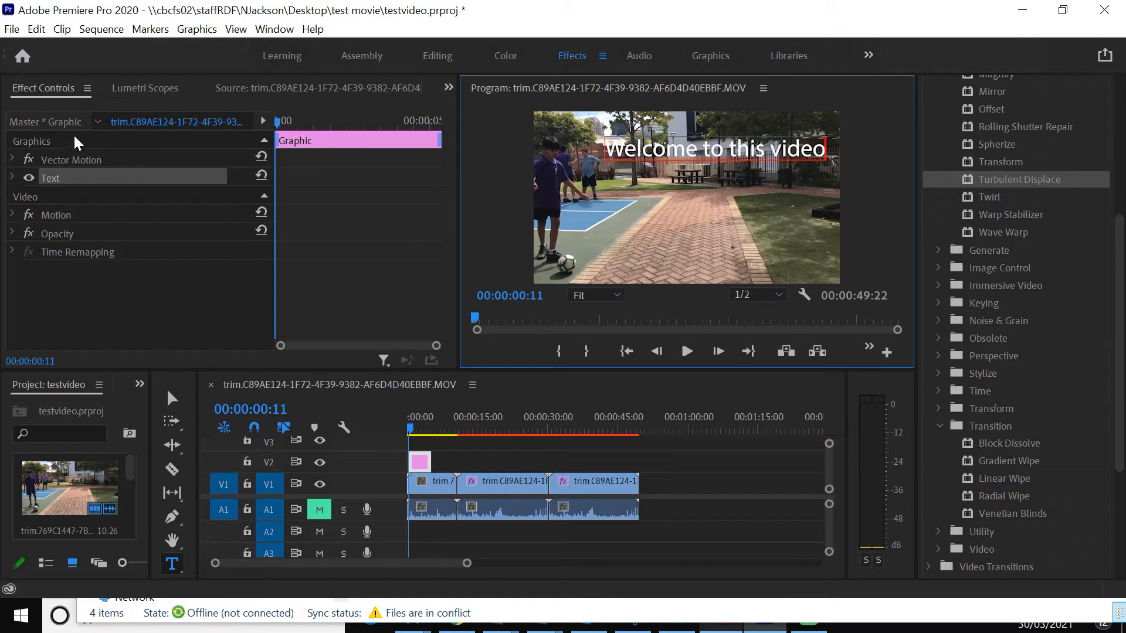
Step: Show Effect Controls, select the whole title text and reveal its Source Text settings
left_click(275, 29)
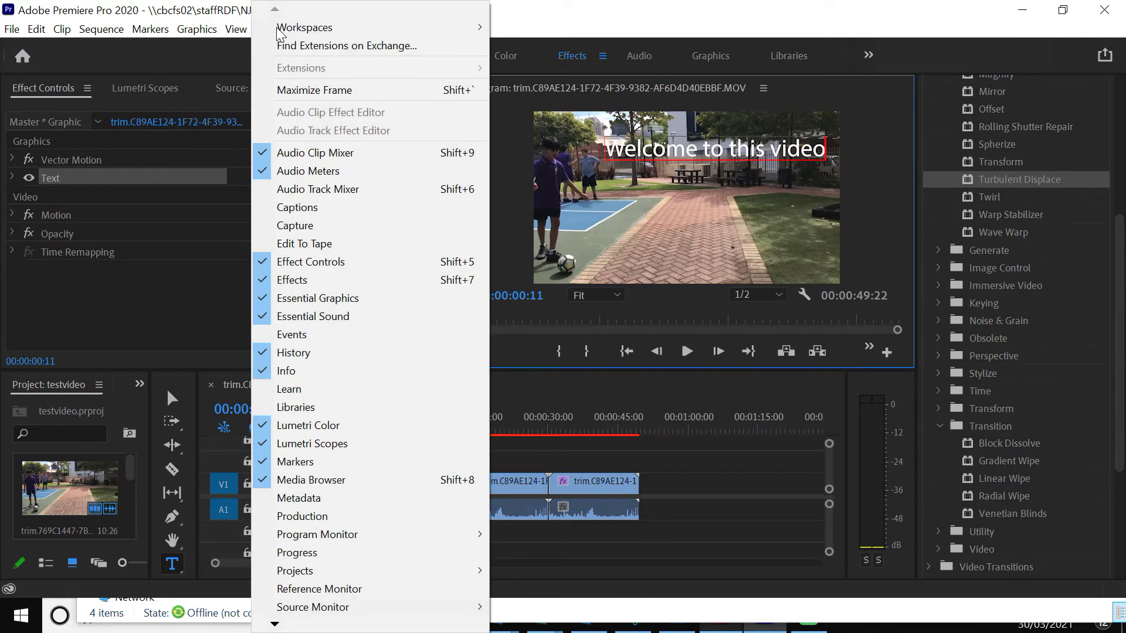
left_click(362, 262)
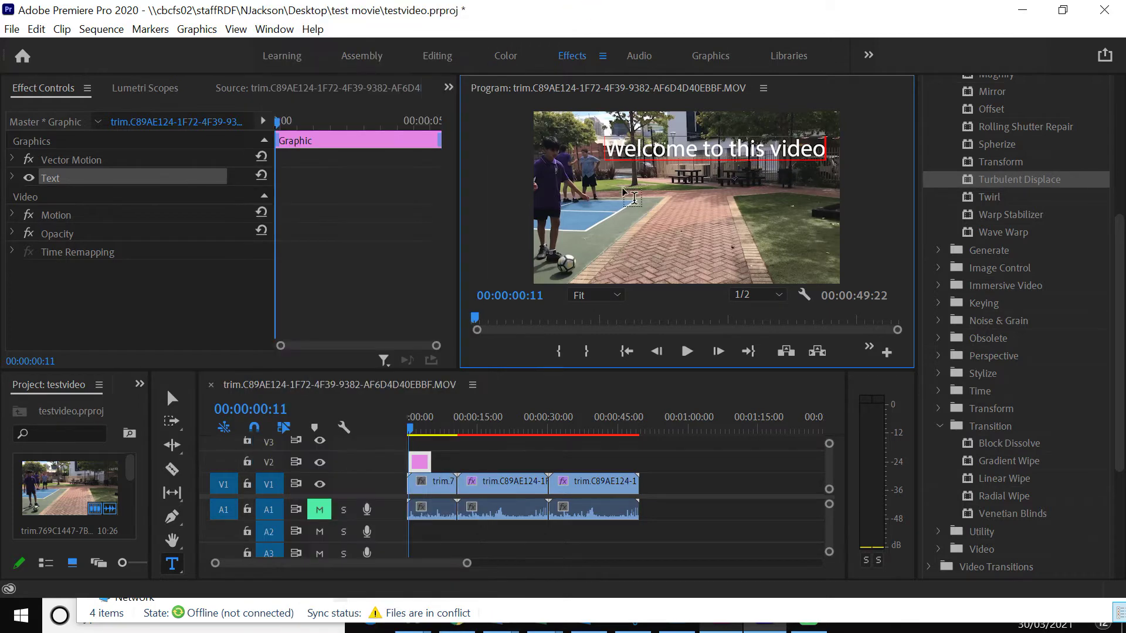
left_click(613, 149)
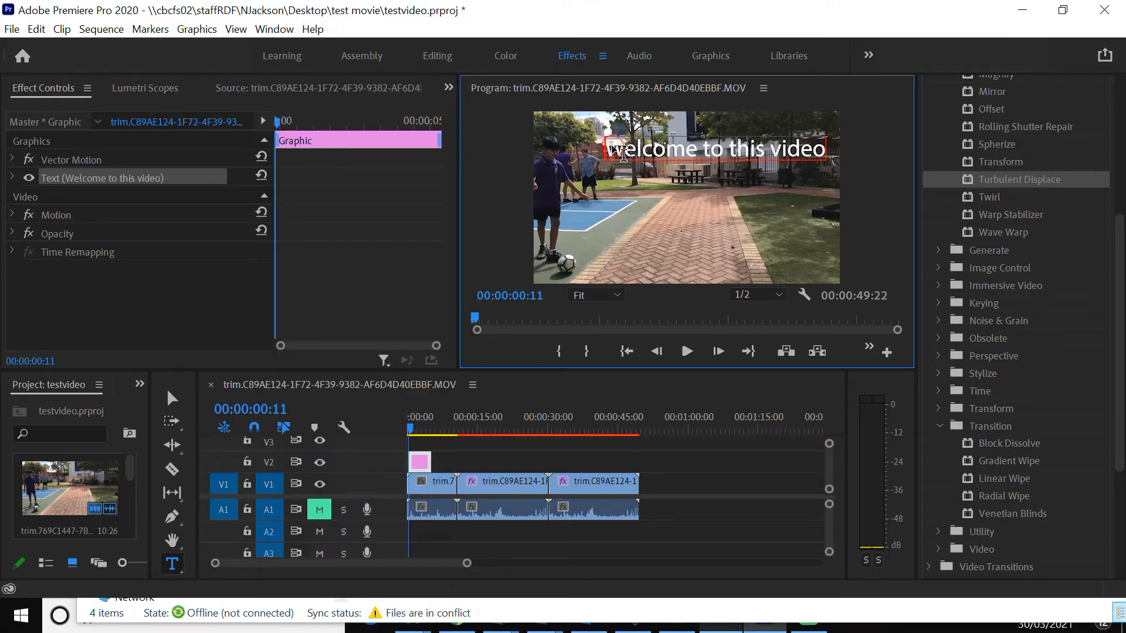
left_click_drag(607, 150, 825, 149)
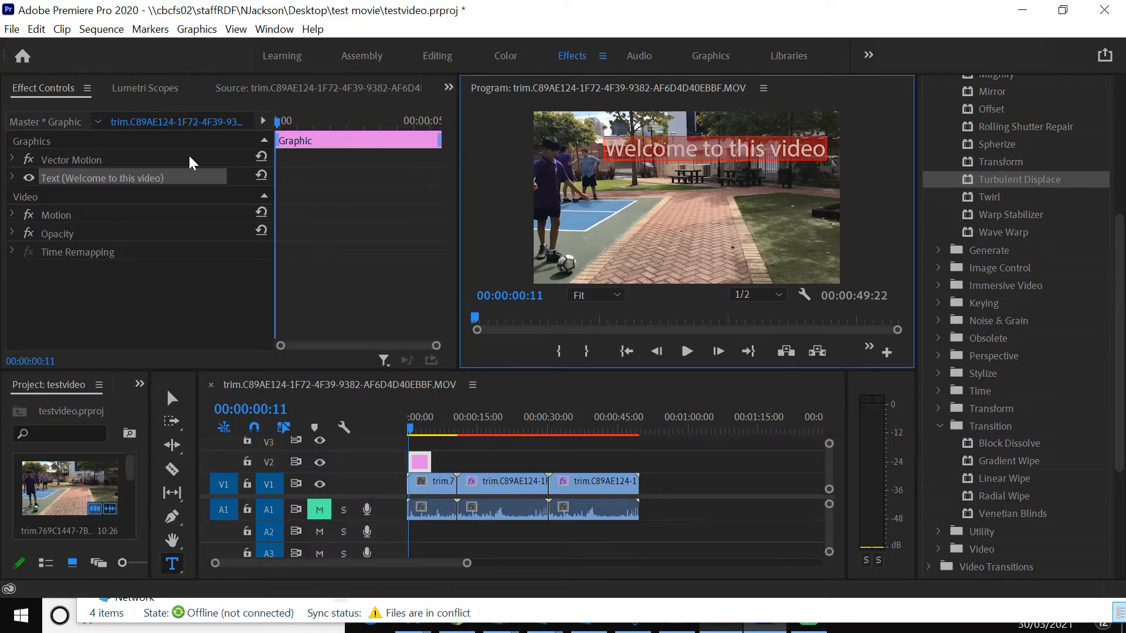
left_click(9, 176)
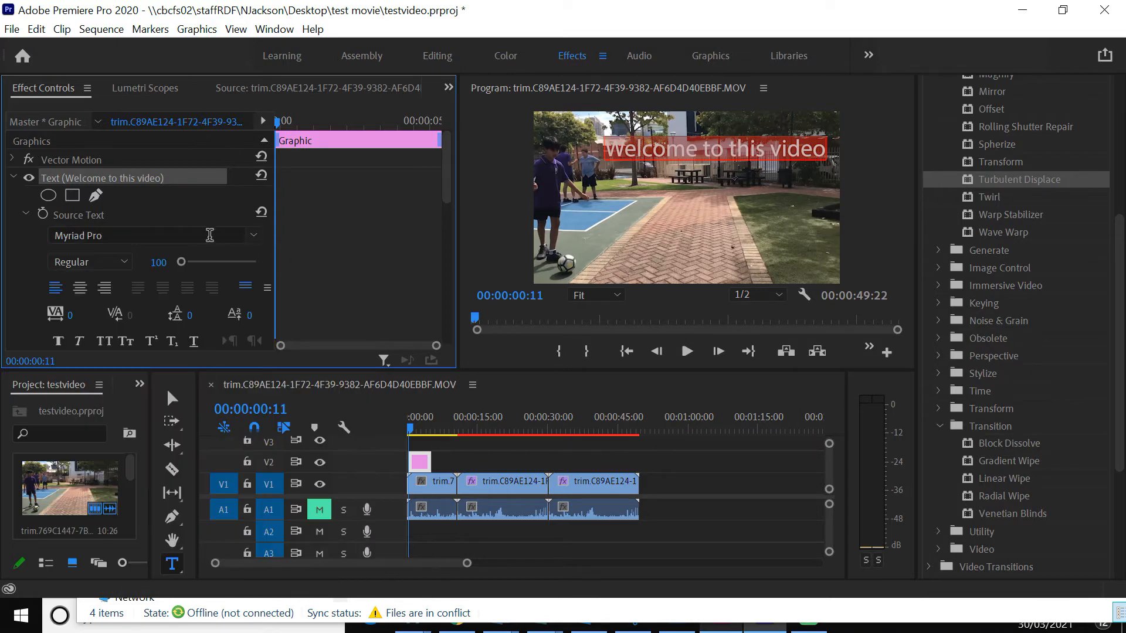
Step: Set the title to Perpetua Bold, centre-aligned, at font size 54
left_click(256, 235)
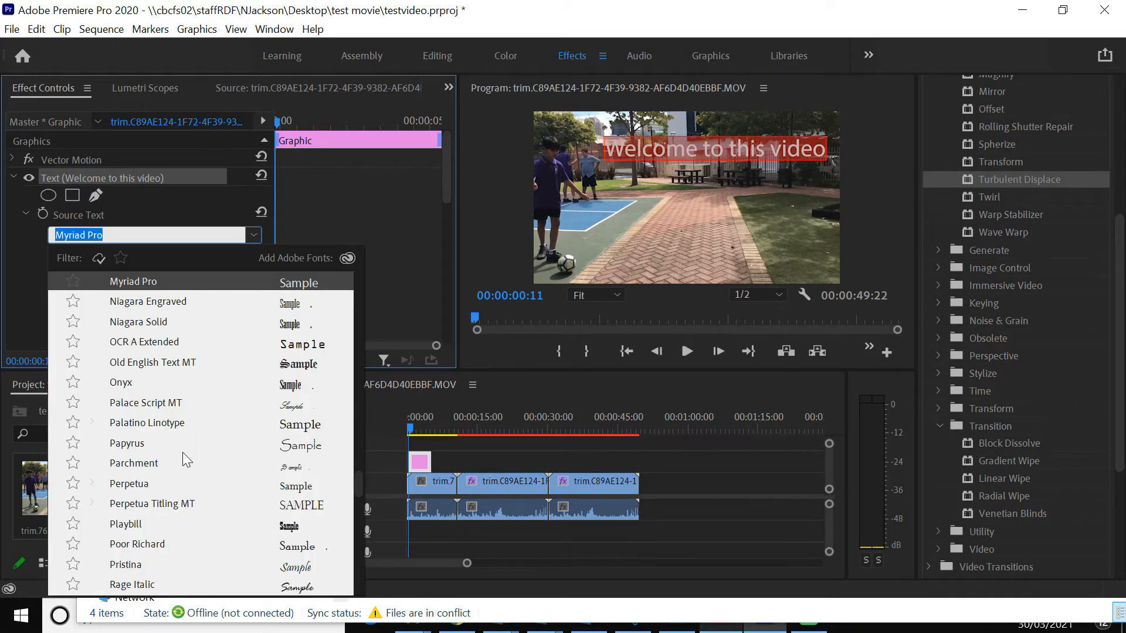
left_click(149, 487)
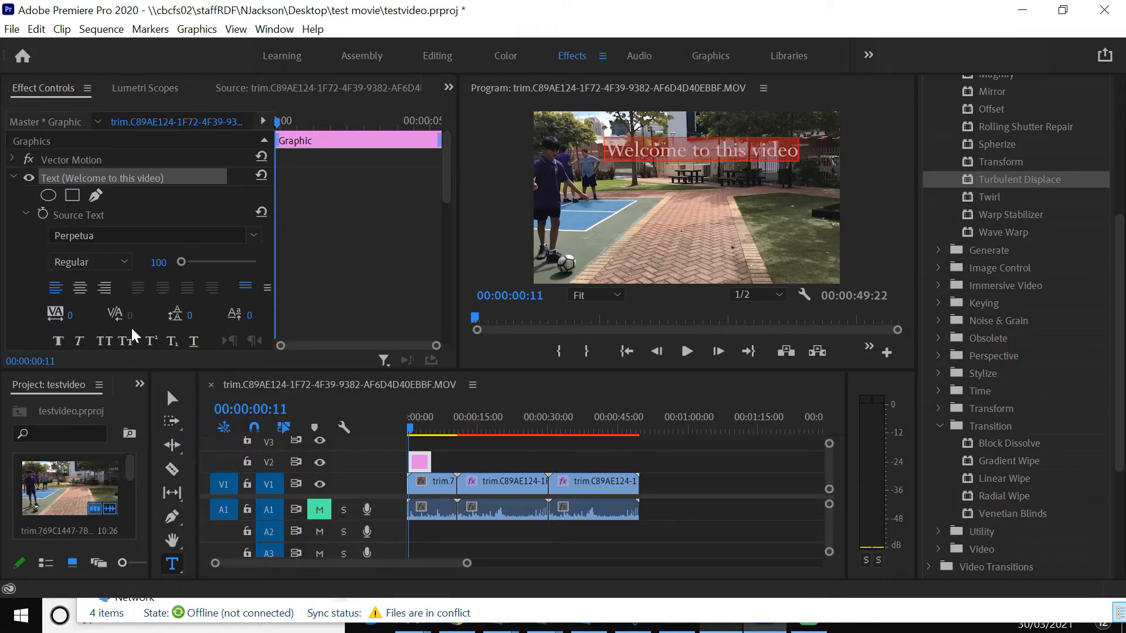
left_click(122, 262)
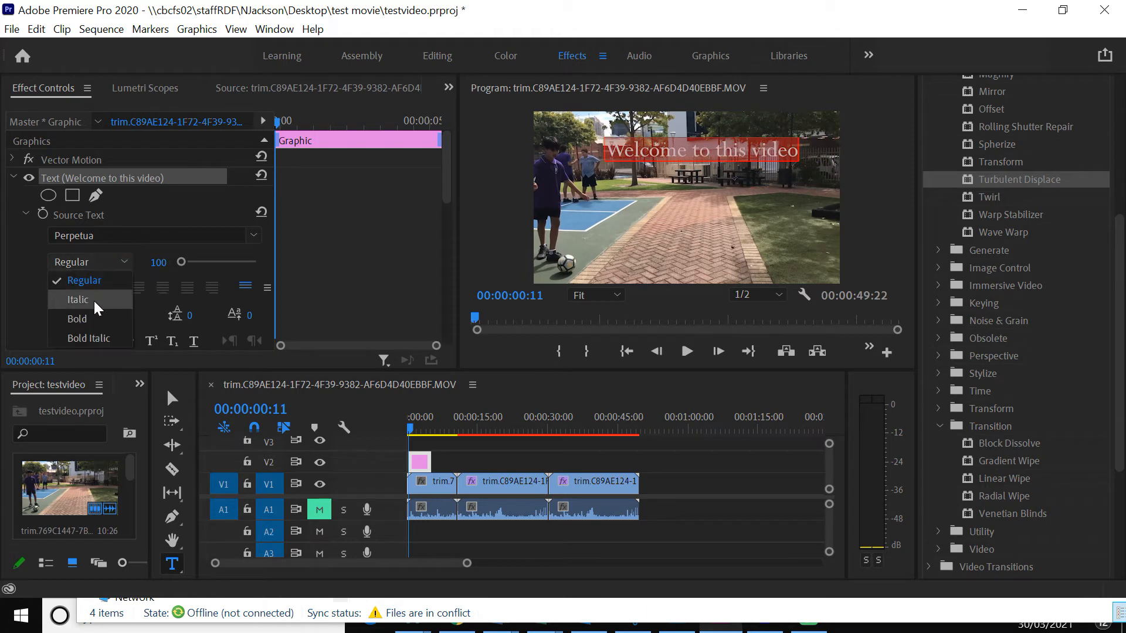
left_click(86, 319)
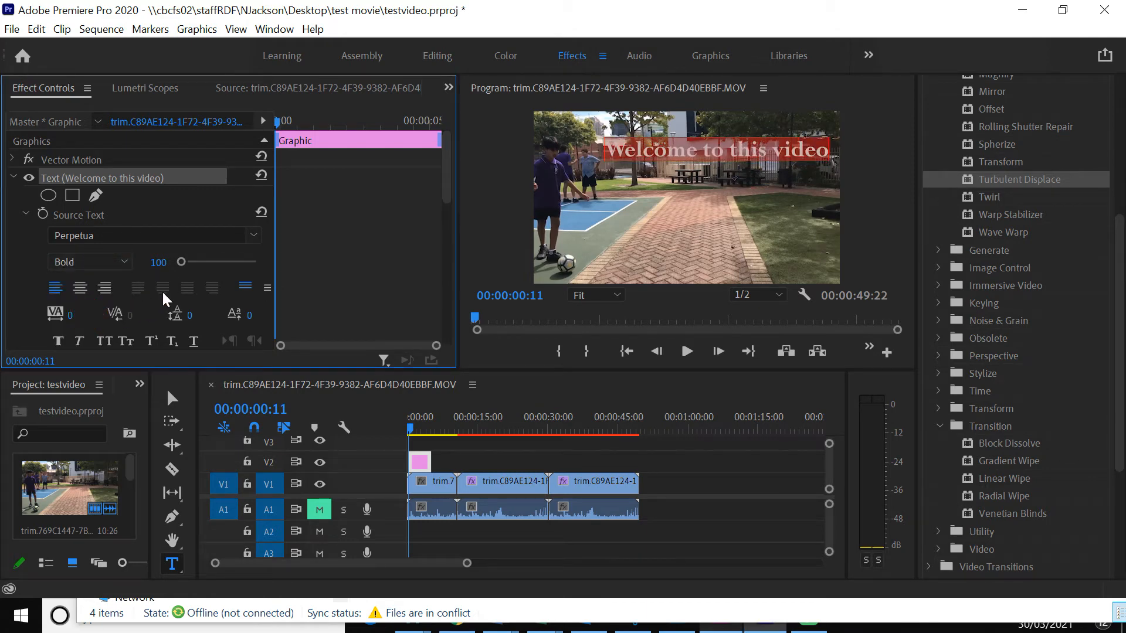
left_click(80, 291)
scroll(225, 262, "down", 3)
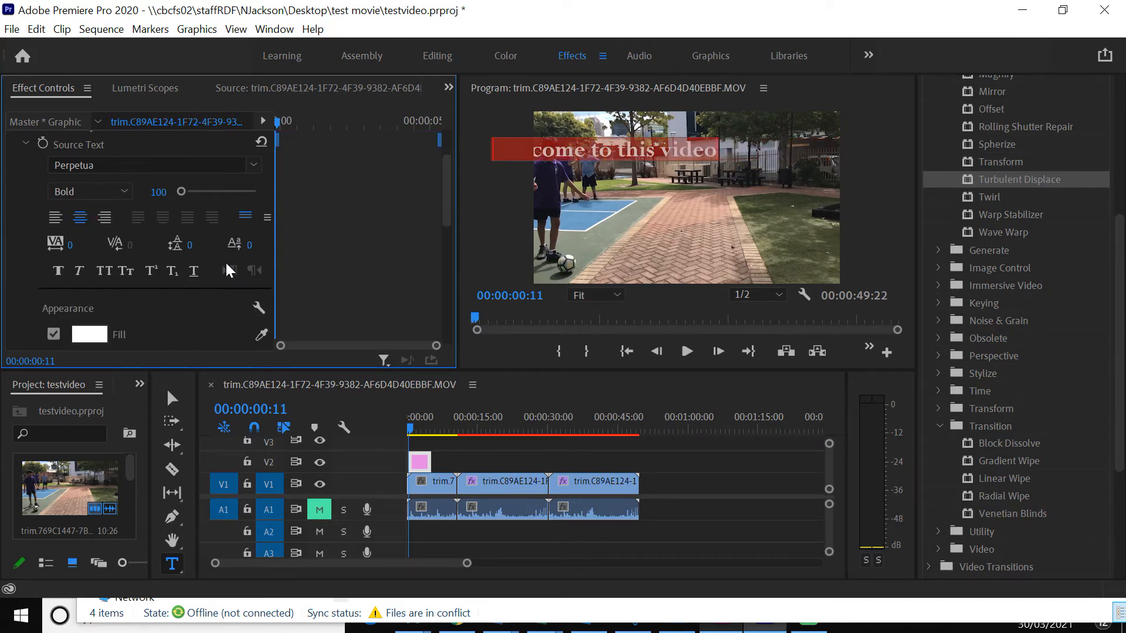
scroll(226, 261, "down", 3)
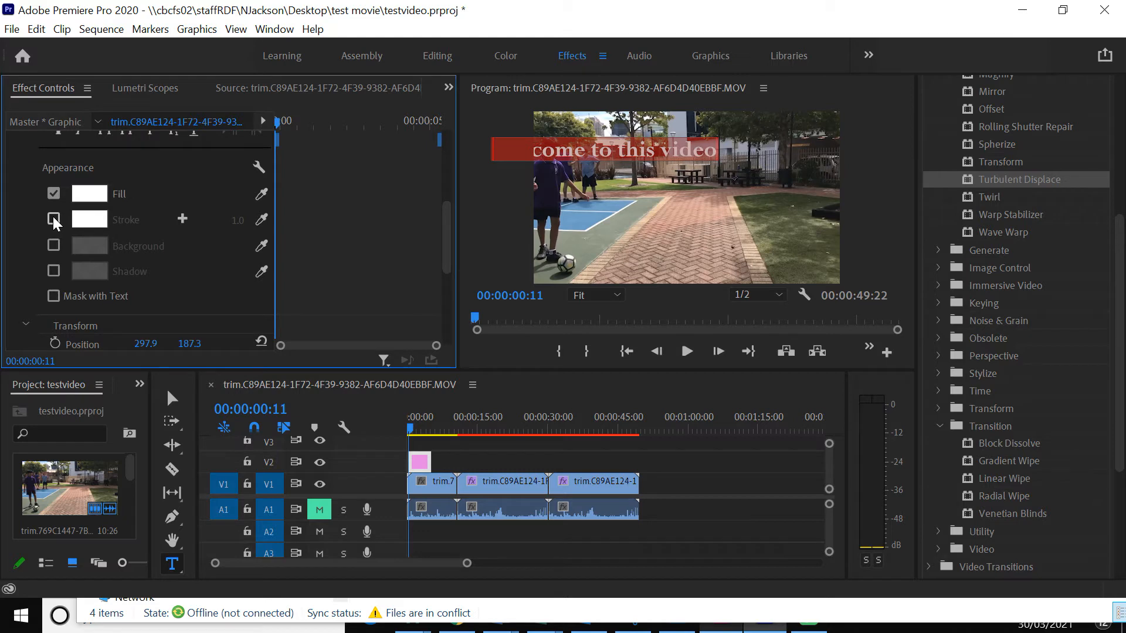
scroll(127, 216, "up", 2)
scroll(127, 212, "up", 2)
scroll(128, 212, "up", 2)
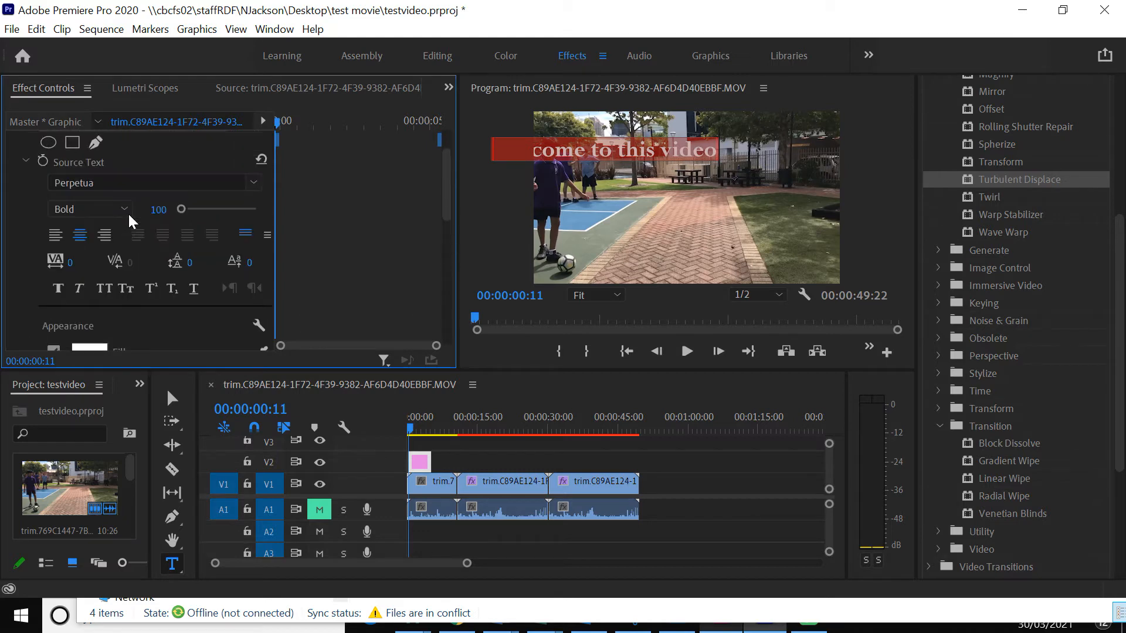
mouse_move(183, 212)
left_mouse_down()
mouse_move(156, 210)
mouse_move(178, 210)
left_mouse_up()
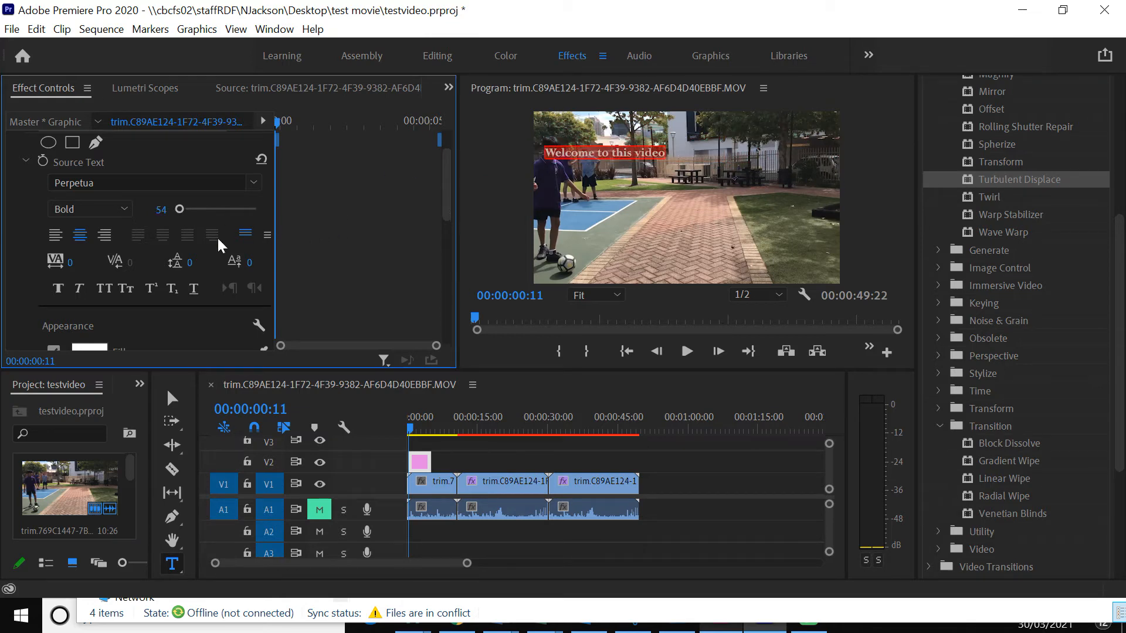
scroll(201, 271, "up", 1)
scroll(197, 292, "down", 1)
scroll(171, 297, "down", 1)
scroll(68, 320, "down", 1)
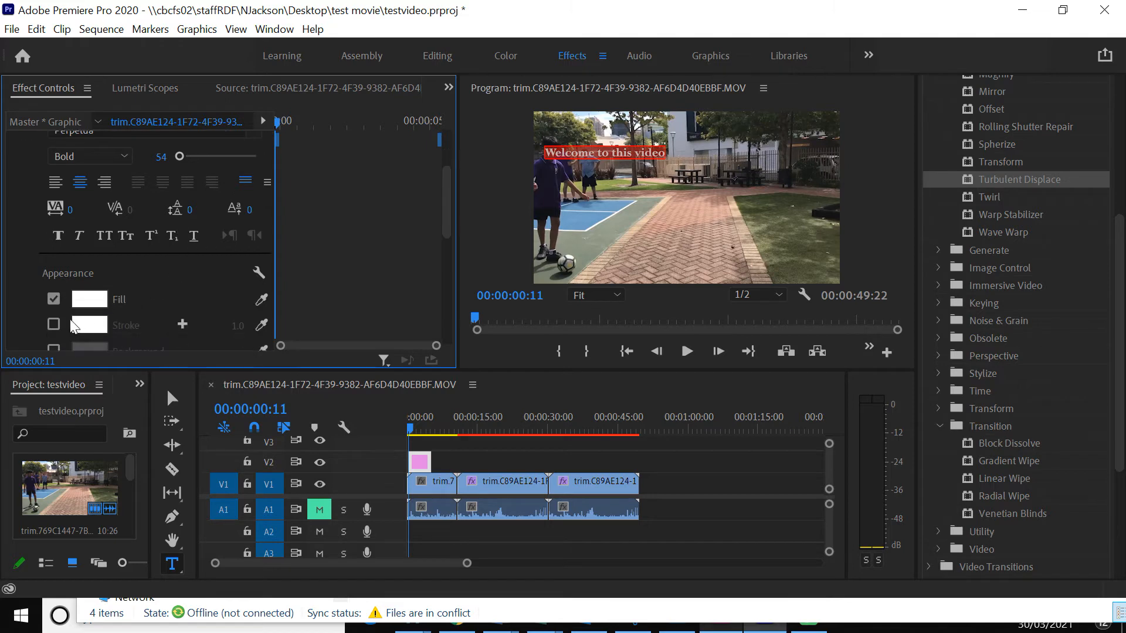
Step: Add a stroke outline and a red background to the title, confirming the colour
left_click(55, 324)
scroll(93, 326, "down", 2)
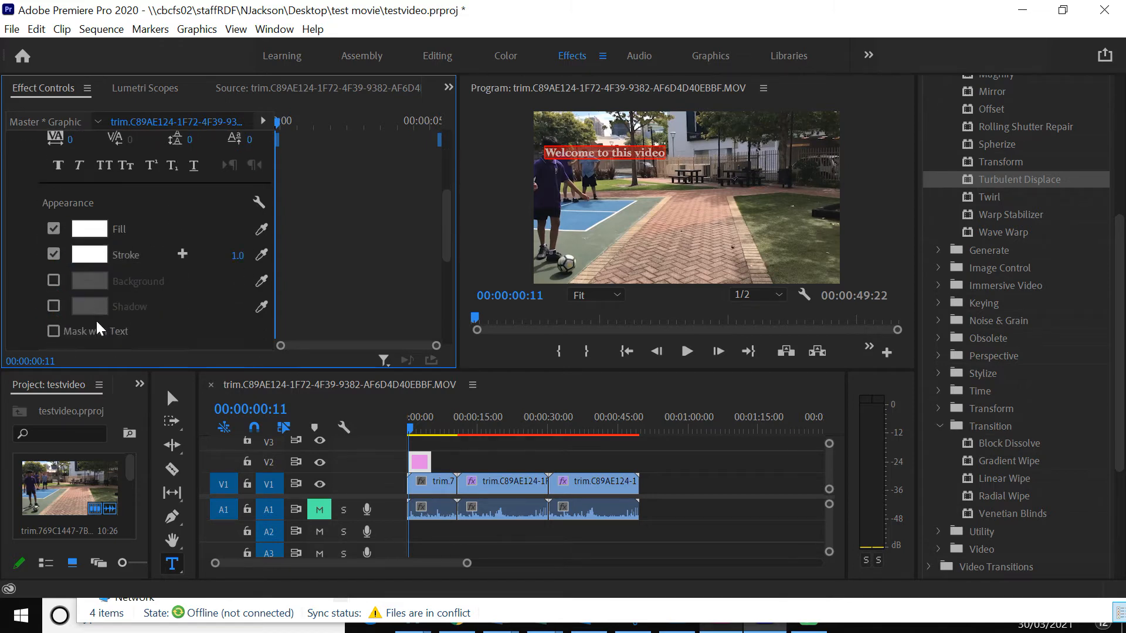
scroll(54, 288, "down", 1)
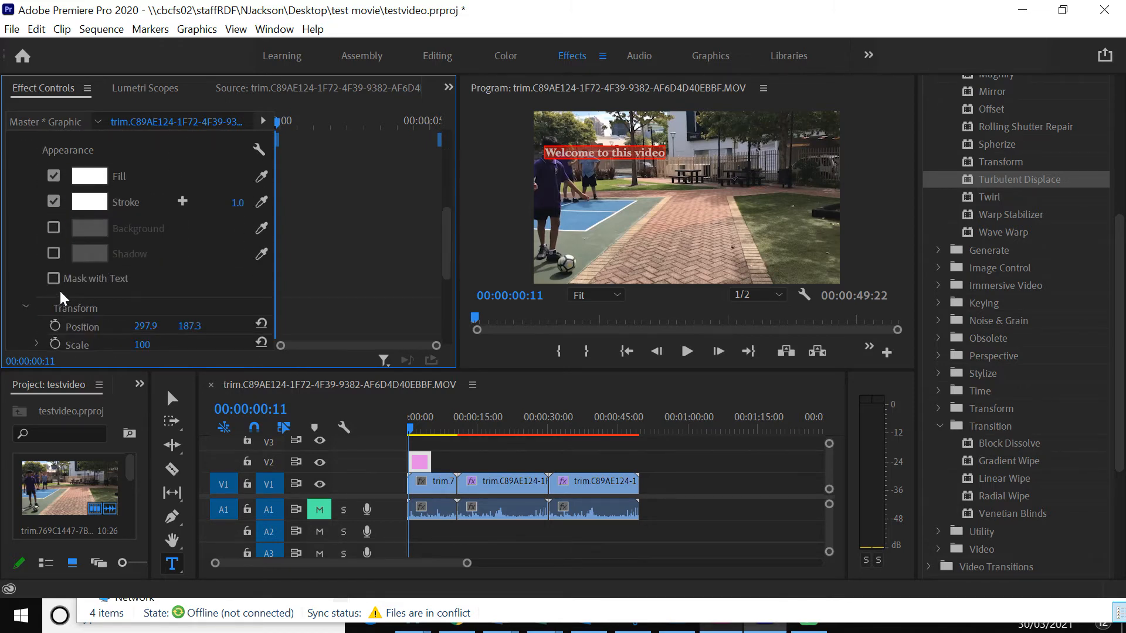
left_click(54, 228)
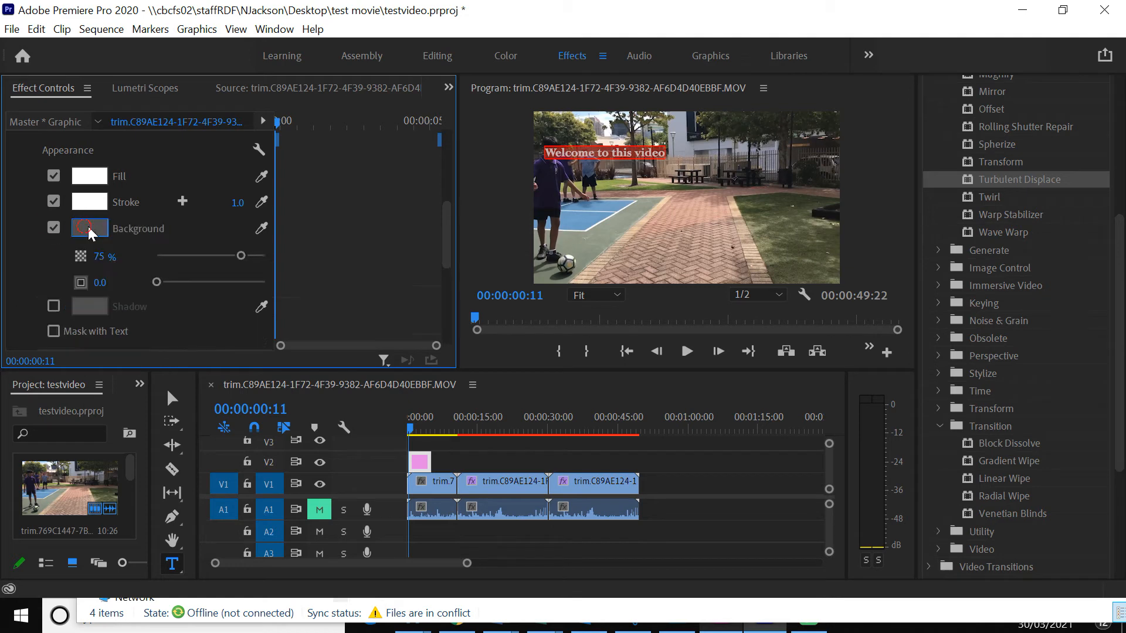
left_click(88, 226)
left_click_drag(502, 327, 545, 335)
left_click(730, 186)
left_click(172, 398)
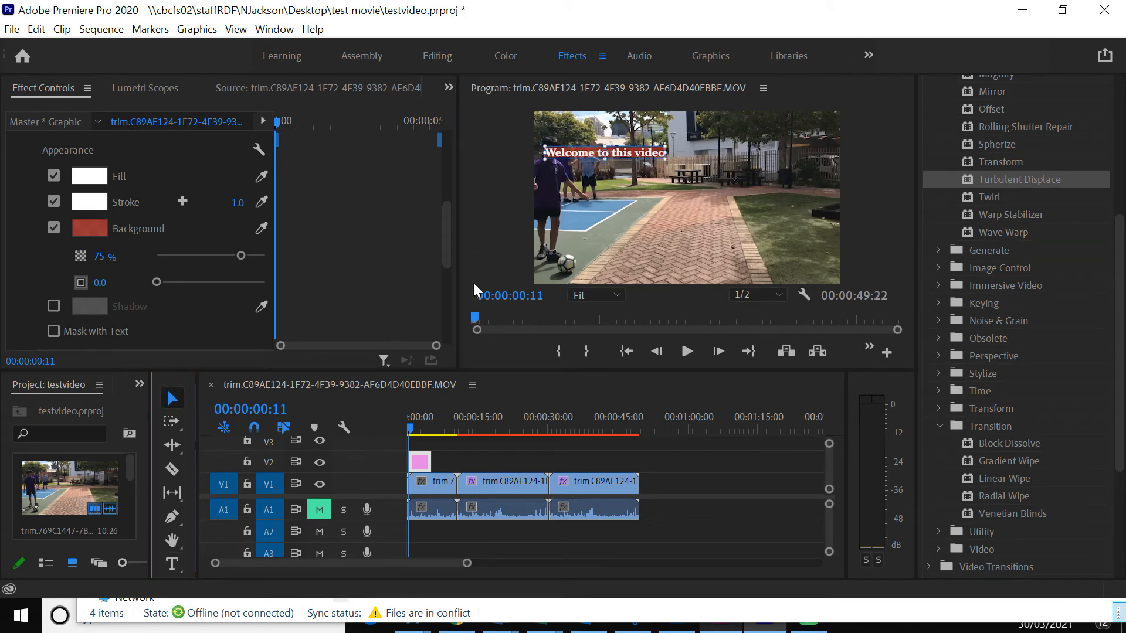
Step: Move the title to the lower centre of the frame and deselect it
left_click_drag(630, 153, 705, 267)
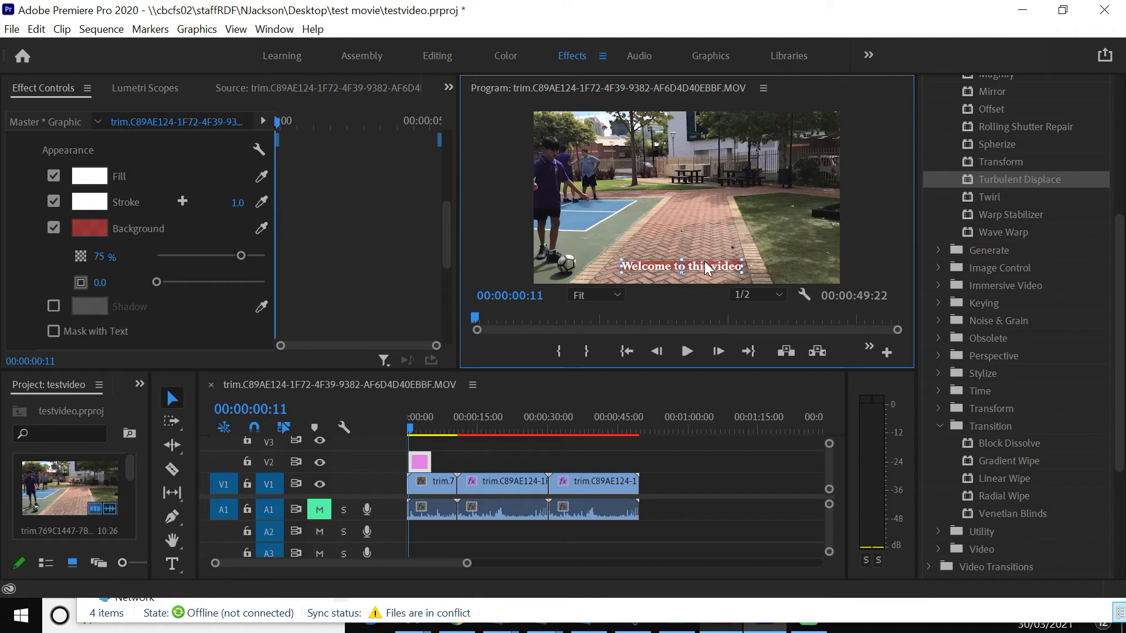
left_click(776, 236)
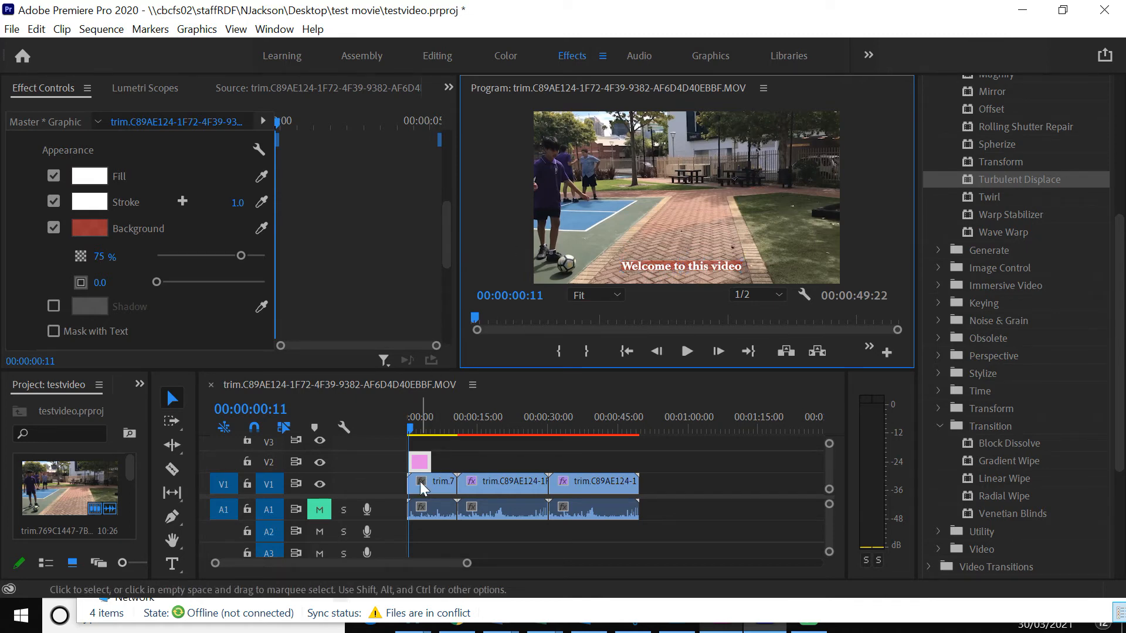
Step: Preview around 00:00:02:13 and trim the V2 title clip so it ends early
left_click_drag(408, 428, 433, 427)
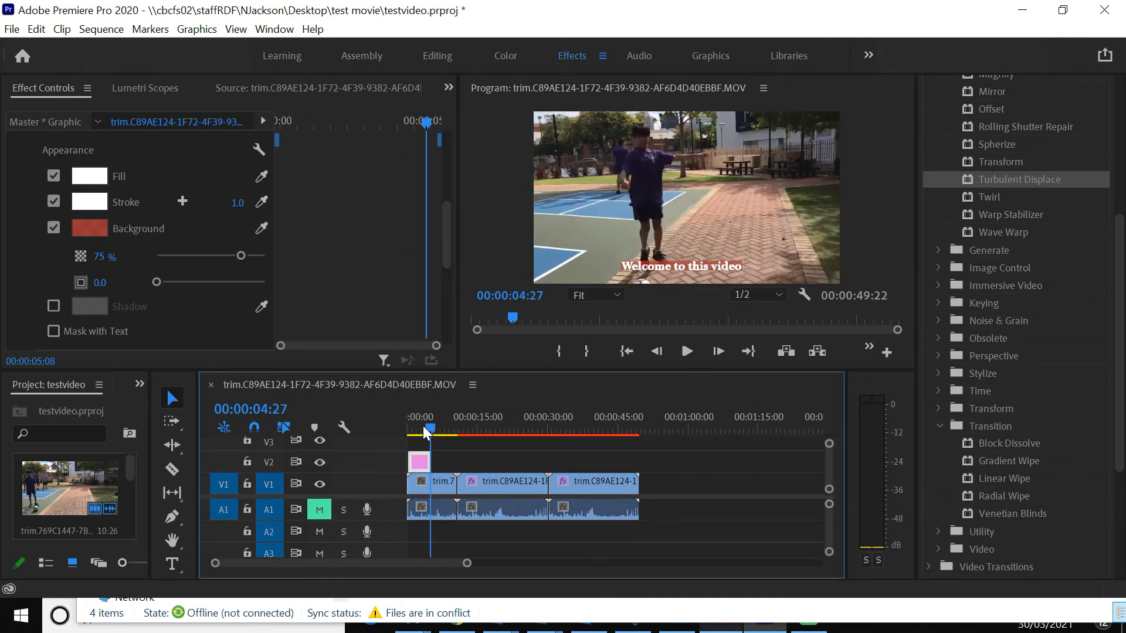
mouse_move(434, 427)
left_mouse_down()
mouse_move(417, 427)
mouse_move(434, 462)
left_mouse_up()
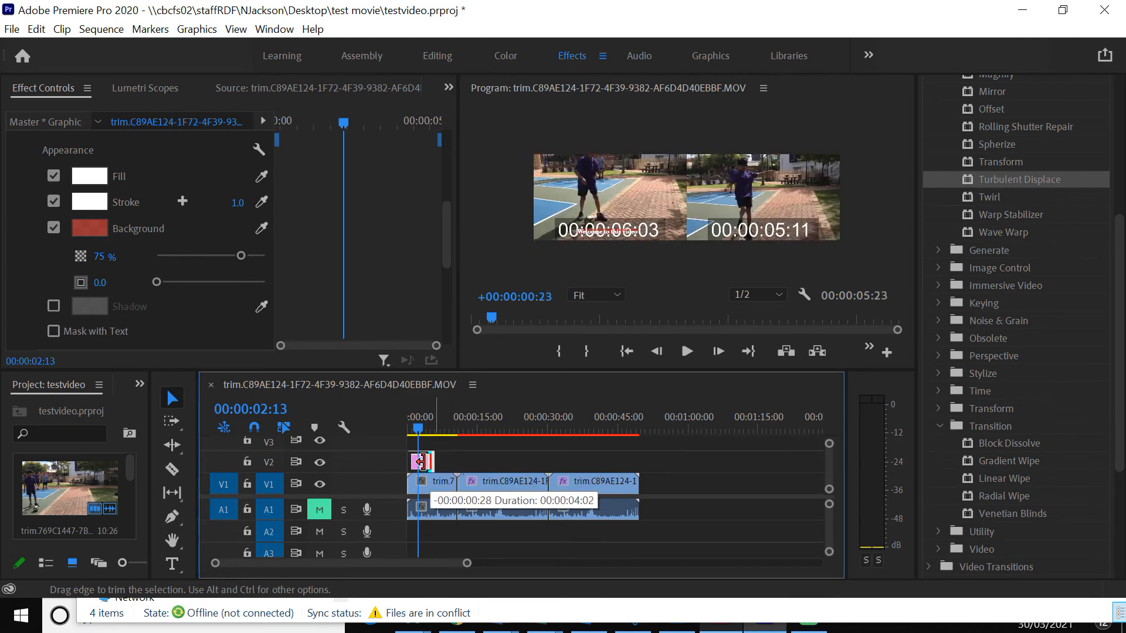
left_click_drag(434, 463, 416, 461)
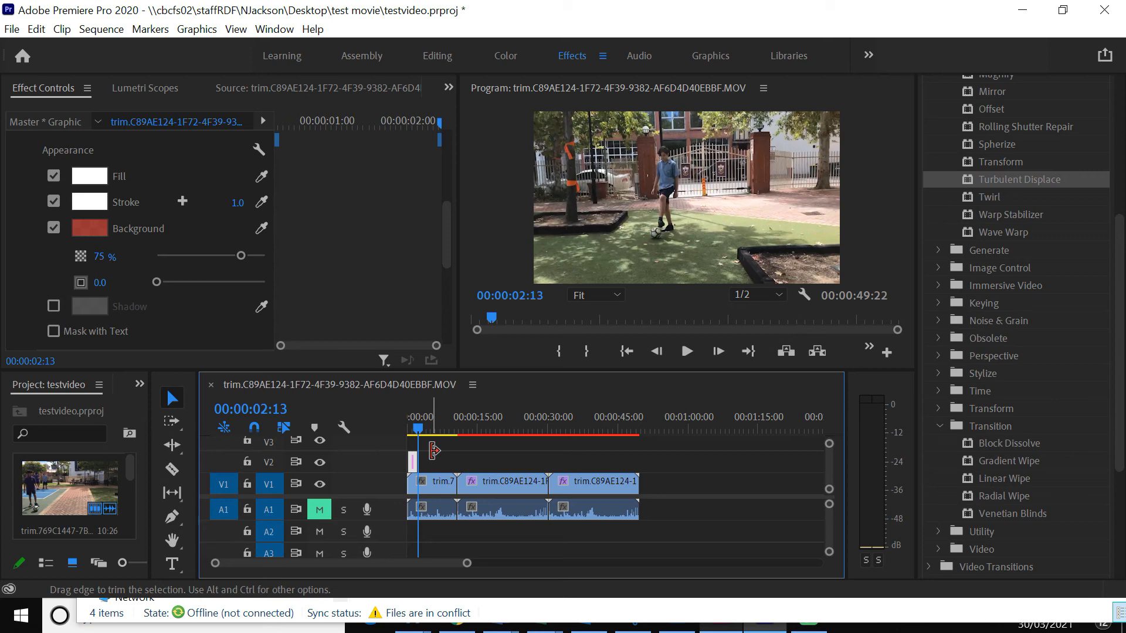
Step: Save the testvideo project via File > Save
left_click(13, 29)
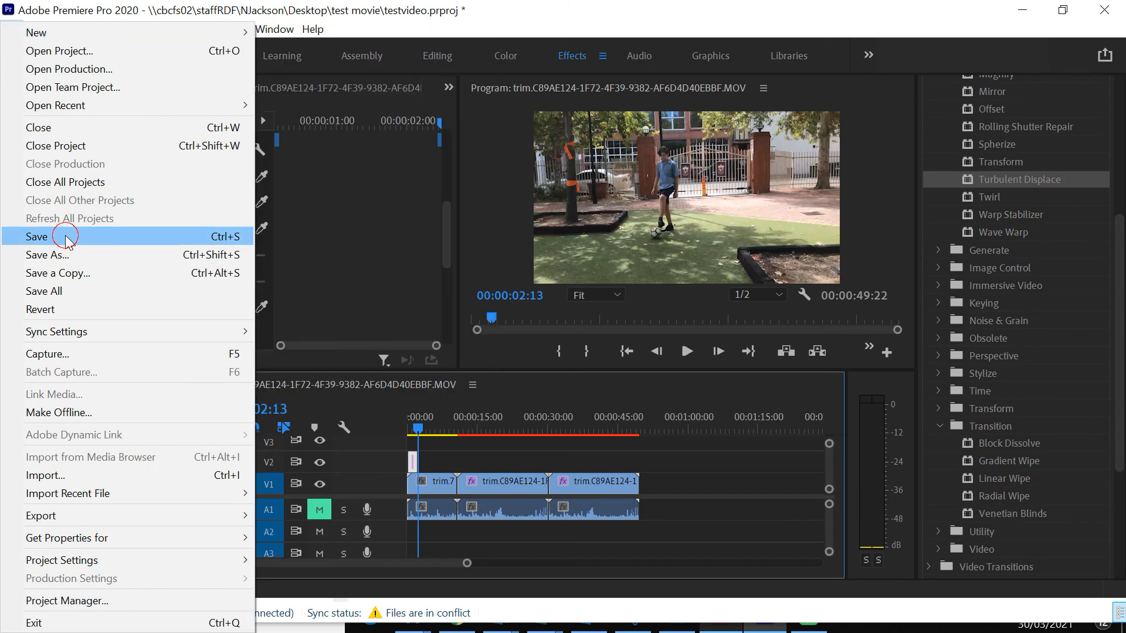
left_click(65, 235)
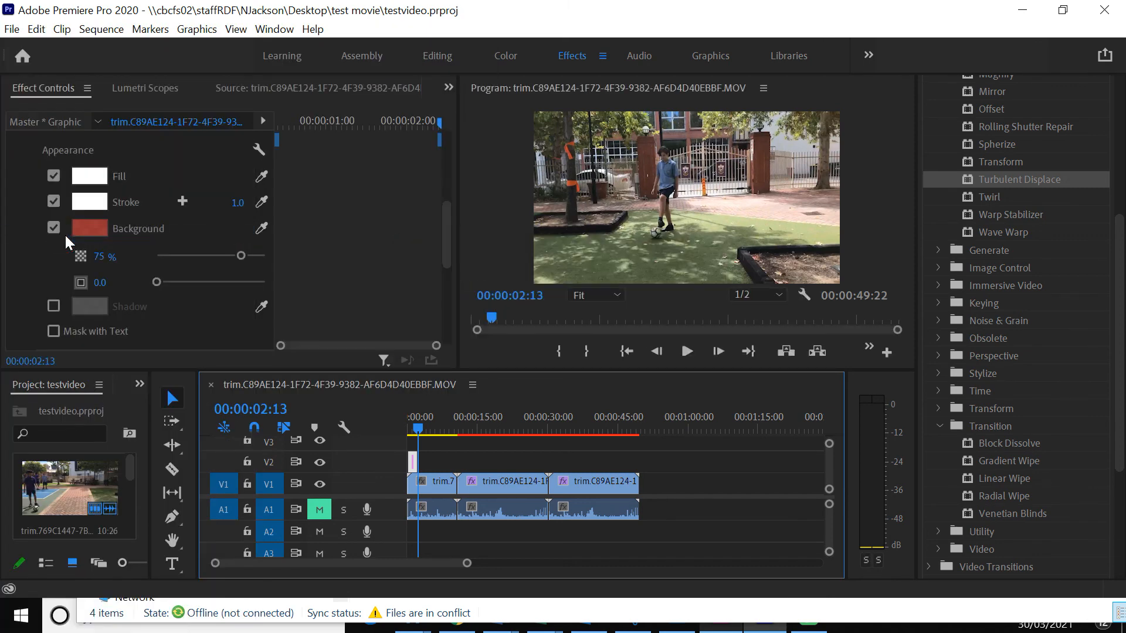